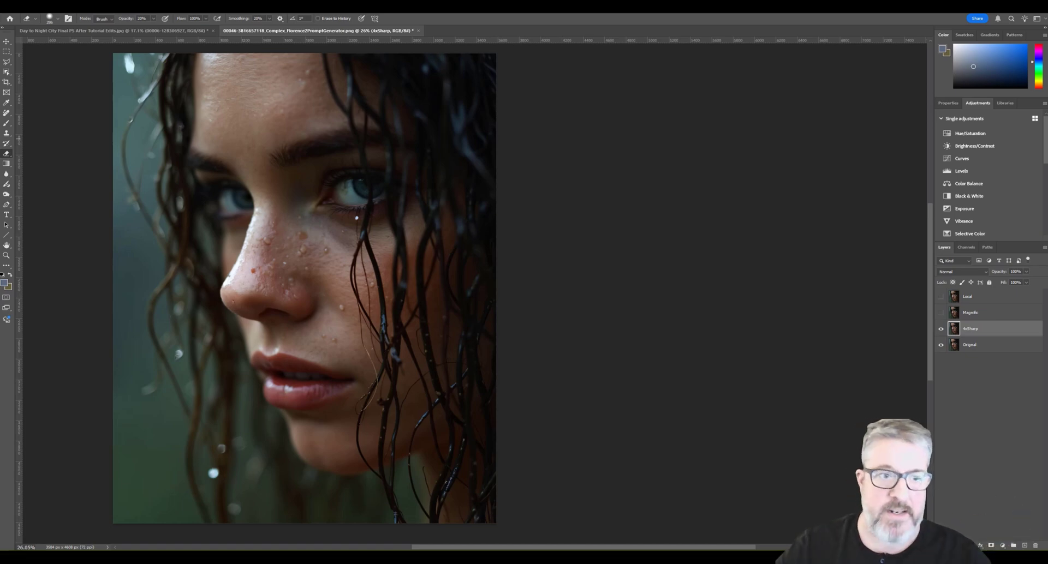
Step: Leave Photoshop for the Forge img2img tab showing the city image and its 'city from above at night,' prompt
{"action": "left_click", "coordinate": [131, 30]}
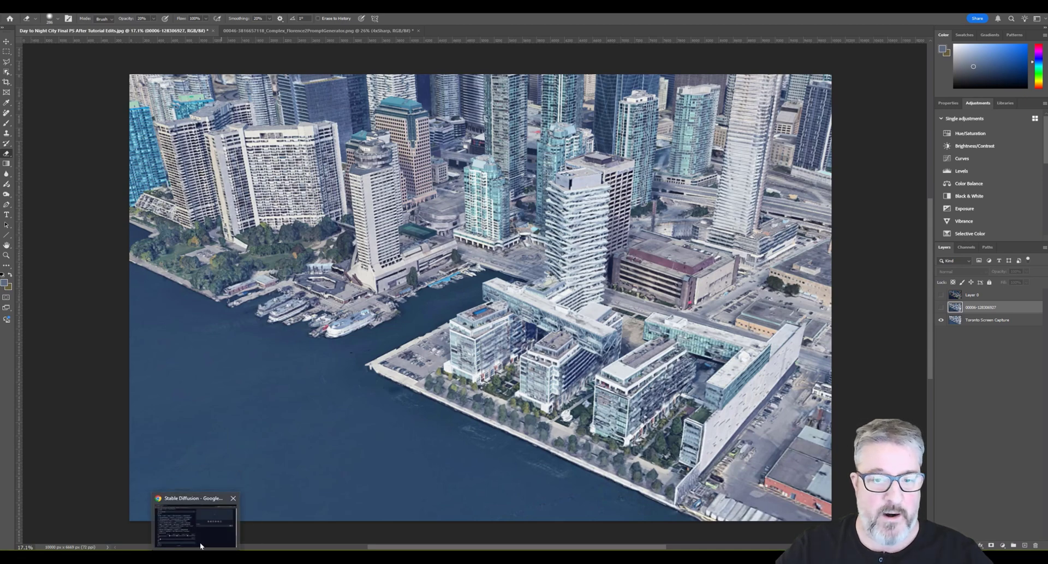
{"action": "left_click", "coordinate": [201, 545]}
{"action": "scroll", "coordinate": [666, 459], "scroll_direction": "up", "scroll_amount": 15}
{"action": "scroll", "coordinate": [666, 464], "scroll_direction": "up", "scroll_amount": 5}
{"action": "scroll", "coordinate": [306, 215], "scroll_direction": "up", "scroll_amount": 2}
{"action": "scroll", "coordinate": [663, 335], "scroll_direction": "up", "scroll_amount": 3}
Step: Scroll through the prepared img2img settings, then return to the Day to Night City document in Photoshop
{"action": "mouse_move", "coordinate": [284, 326]}
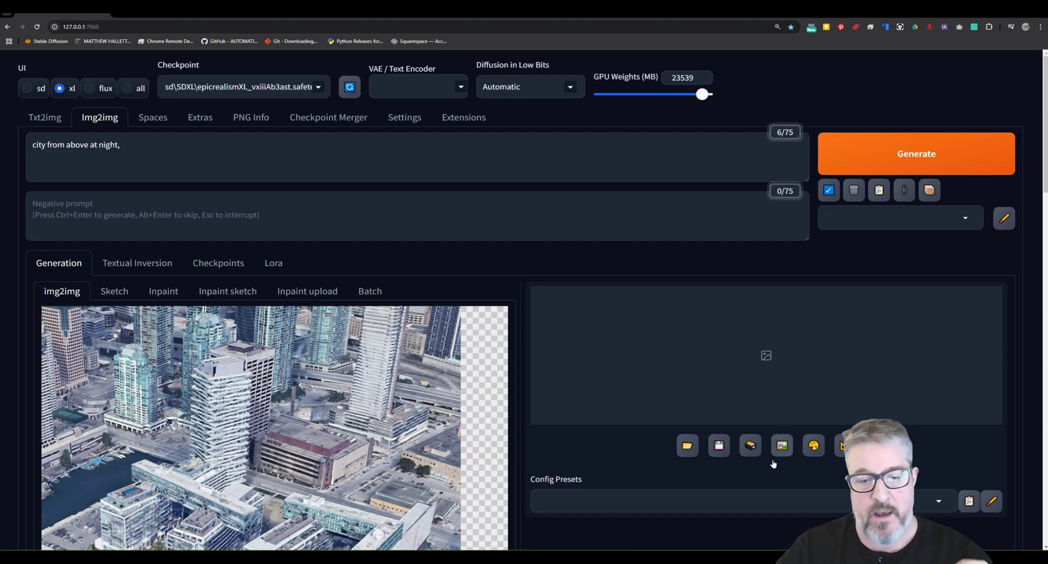
{"action": "scroll", "coordinate": [754, 465], "scroll_direction": "down", "scroll_amount": 4}
{"action": "scroll", "coordinate": [752, 460], "scroll_direction": "down", "scroll_amount": 15}
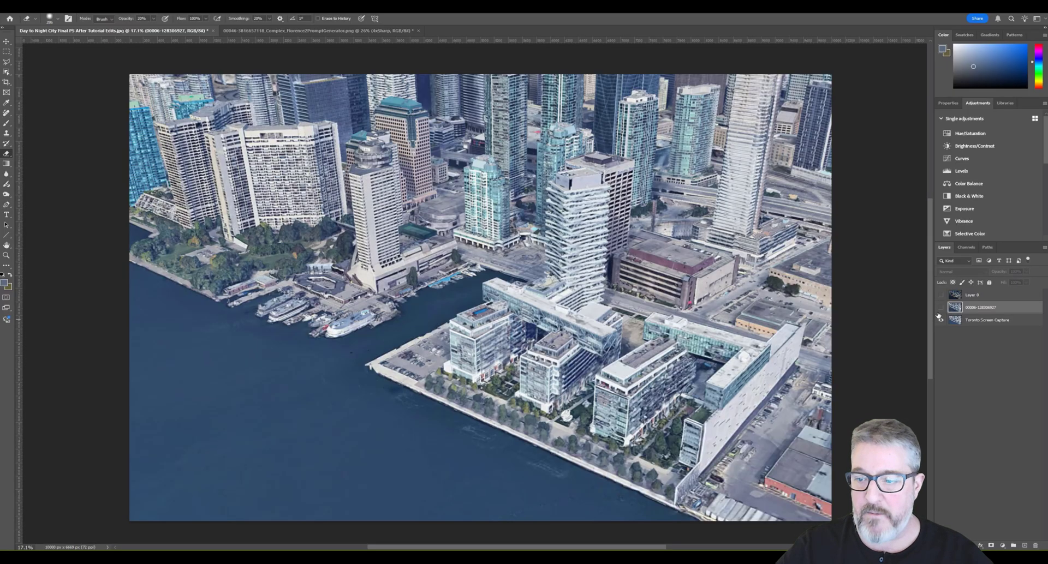
{"action": "left_click", "coordinate": [940, 308]}
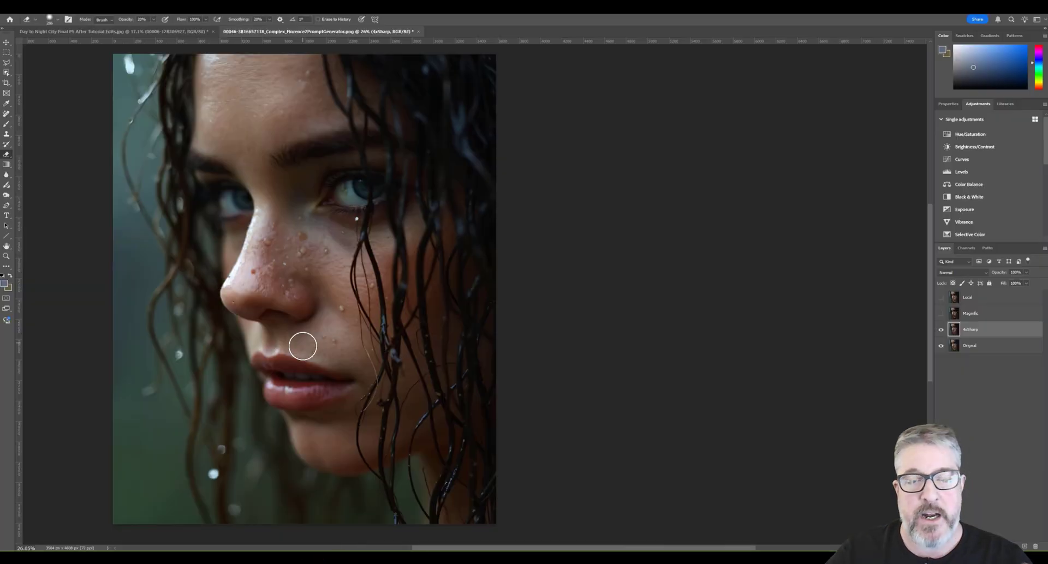
{"action": "scroll", "coordinate": [299, 340], "scroll_direction": "up", "scroll_amount": 4}
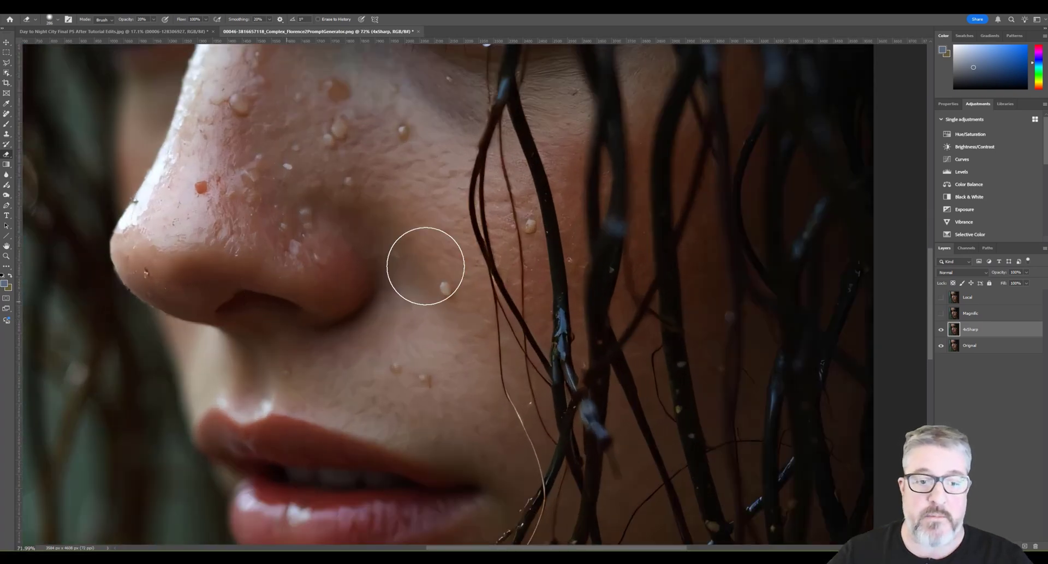
{"action": "scroll", "coordinate": [411, 268], "scroll_direction": "down", "scroll_amount": 2}
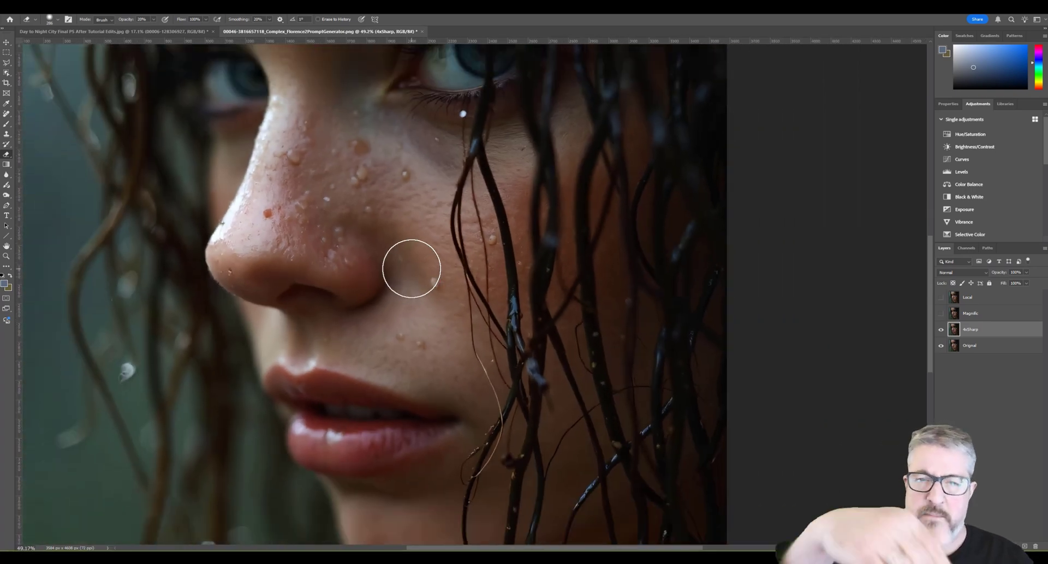
{"action": "scroll", "coordinate": [492, 166], "scroll_direction": "up", "scroll_amount": 2}
{"action": "scroll", "coordinate": [407, 247], "scroll_direction": "down", "scroll_amount": 3}
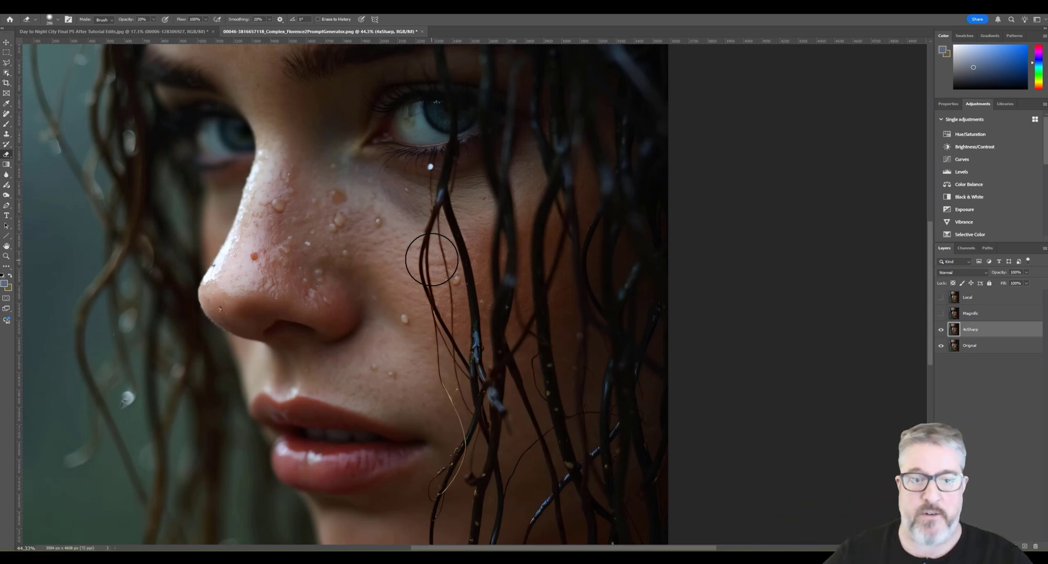
{"action": "scroll", "coordinate": [431, 261], "scroll_direction": "down", "scroll_amount": 1}
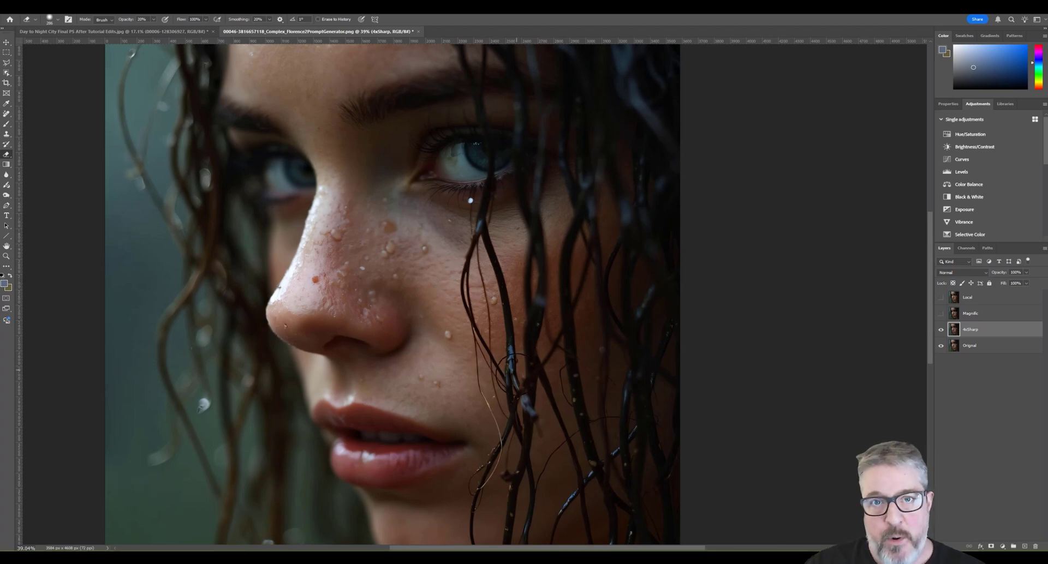
Step: Turn on the Magnific layer and zoom in on the wet hair strands and eyes
{"action": "left_click", "coordinate": [940, 316]}
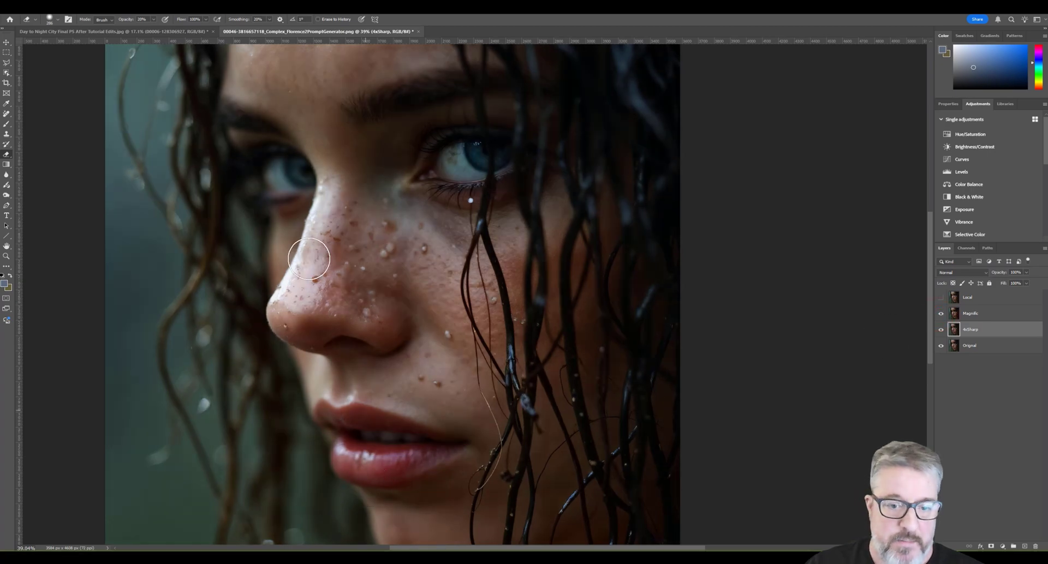
{"action": "scroll", "coordinate": [332, 230], "scroll_direction": "up", "scroll_amount": 4}
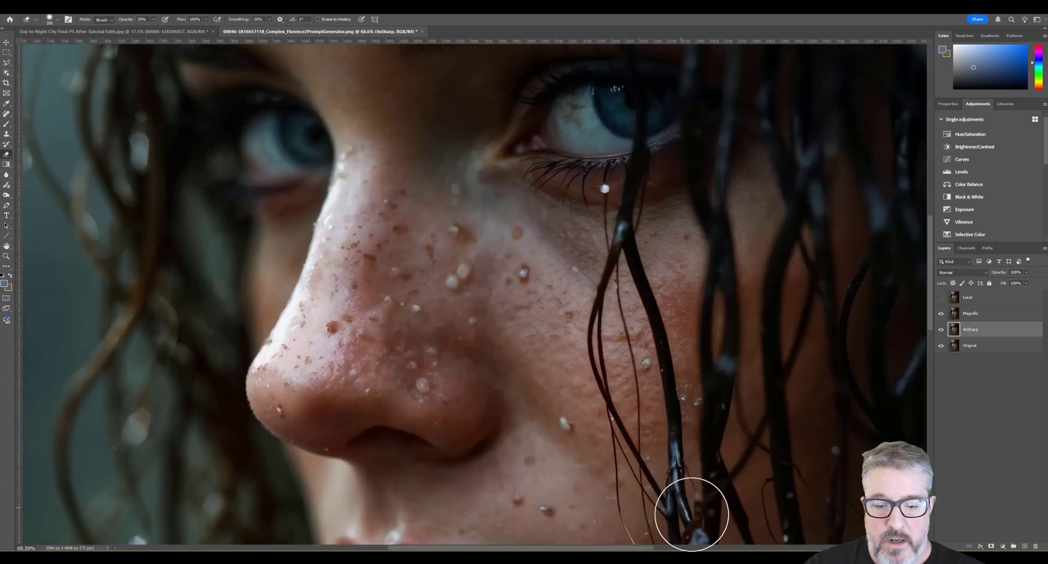
{"action": "left_click_drag", "start_coordinate": [670, 486], "coordinate": [414, 317]}
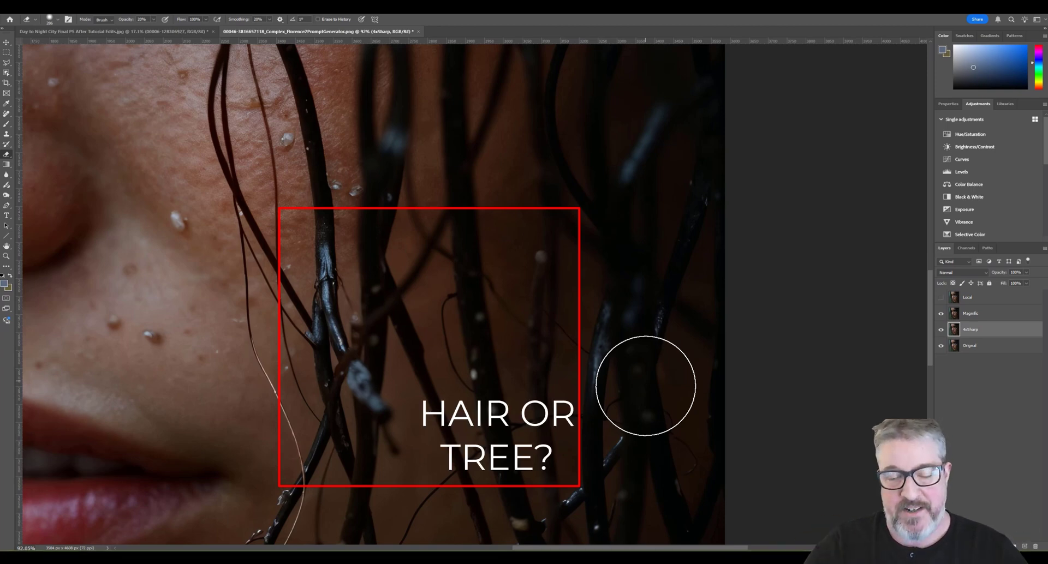
{"action": "scroll", "coordinate": [503, 306], "scroll_direction": "down", "scroll_amount": 3}
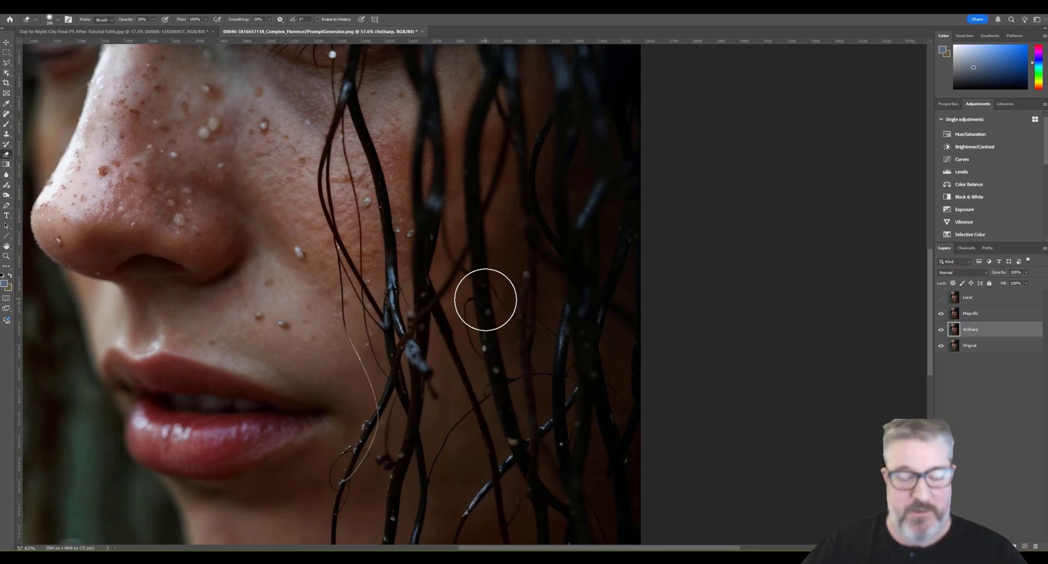
{"action": "left_click_drag", "start_coordinate": [428, 206], "coordinate": [625, 443]}
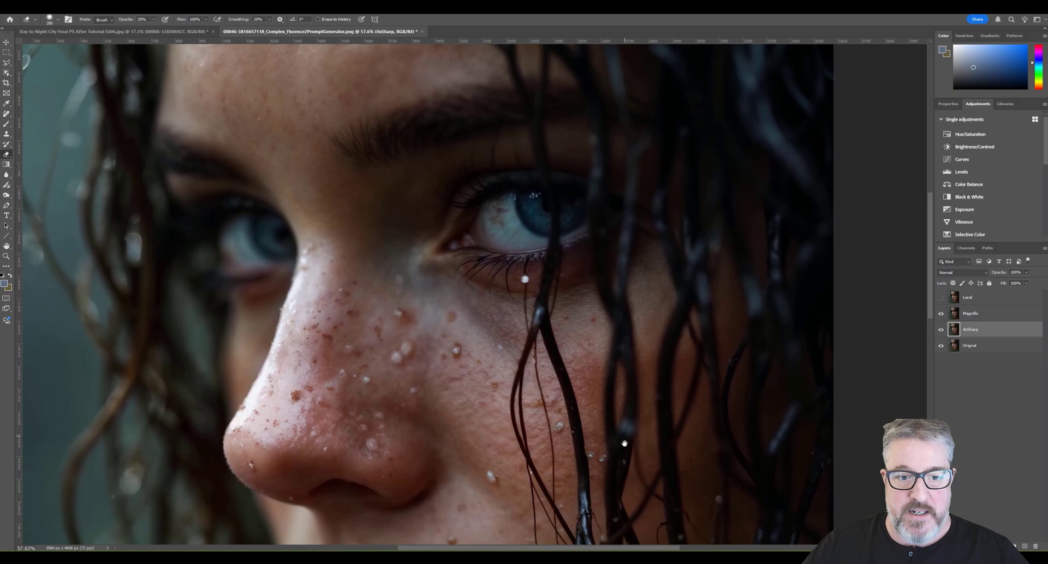
Step: Turn on the Local layer and inspect its lips, eyes, brow, nose and wet cheek up close
{"action": "left_click", "coordinate": [941, 298]}
{"action": "left_click_drag", "start_coordinate": [700, 419], "coordinate": [608, 119]}
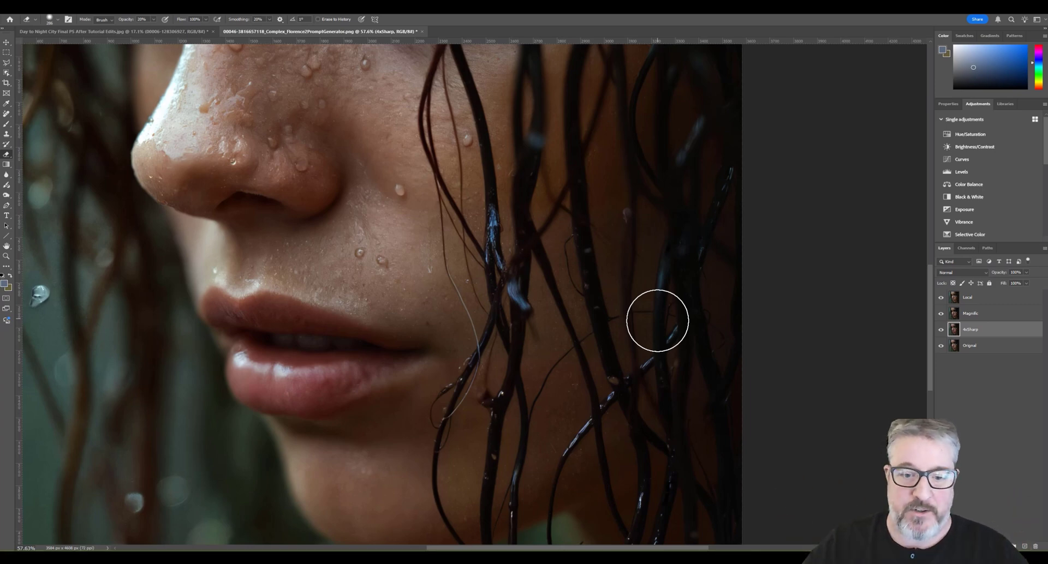
{"action": "left_click_drag", "start_coordinate": [383, 167], "coordinate": [693, 513]}
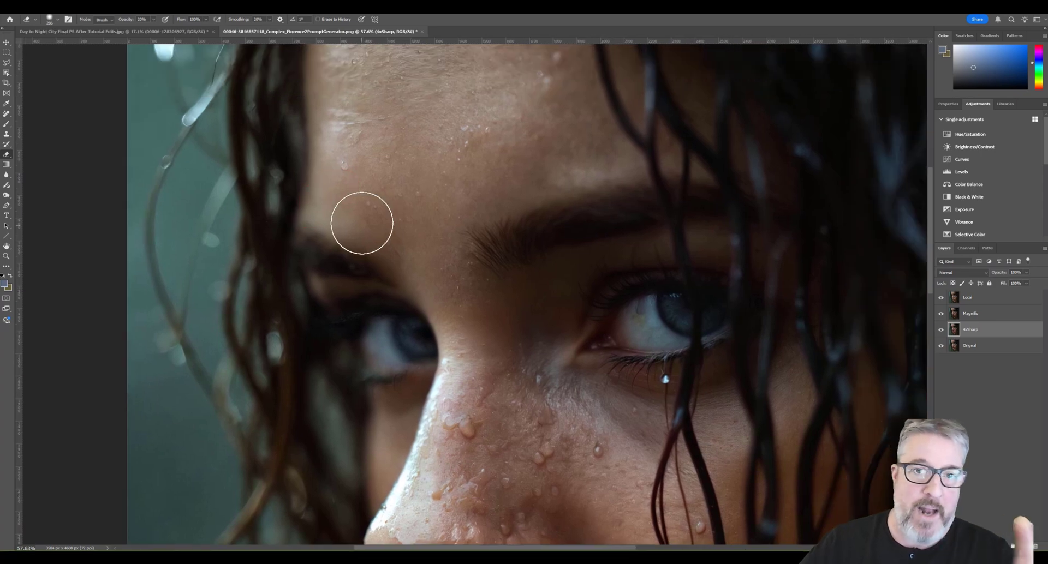
{"action": "left_click_drag", "start_coordinate": [699, 459], "coordinate": [601, 148]}
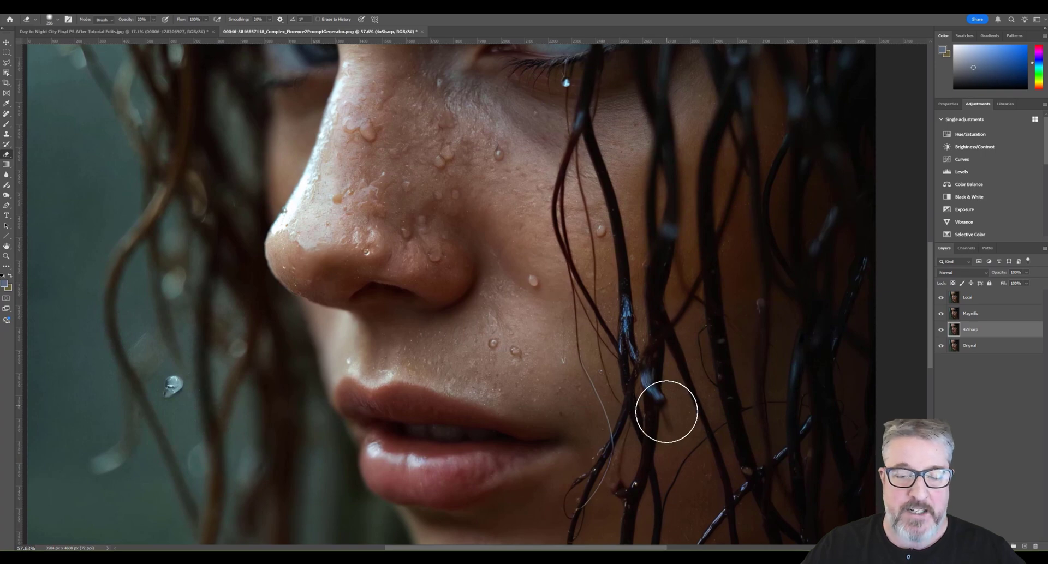
{"action": "scroll", "coordinate": [574, 199], "scroll_direction": "up", "scroll_amount": 5}
{"action": "scroll", "coordinate": [382, 164], "scroll_direction": "up", "scroll_amount": 5}
{"action": "scroll", "coordinate": [678, 281], "scroll_direction": "down", "scroll_amount": 5}
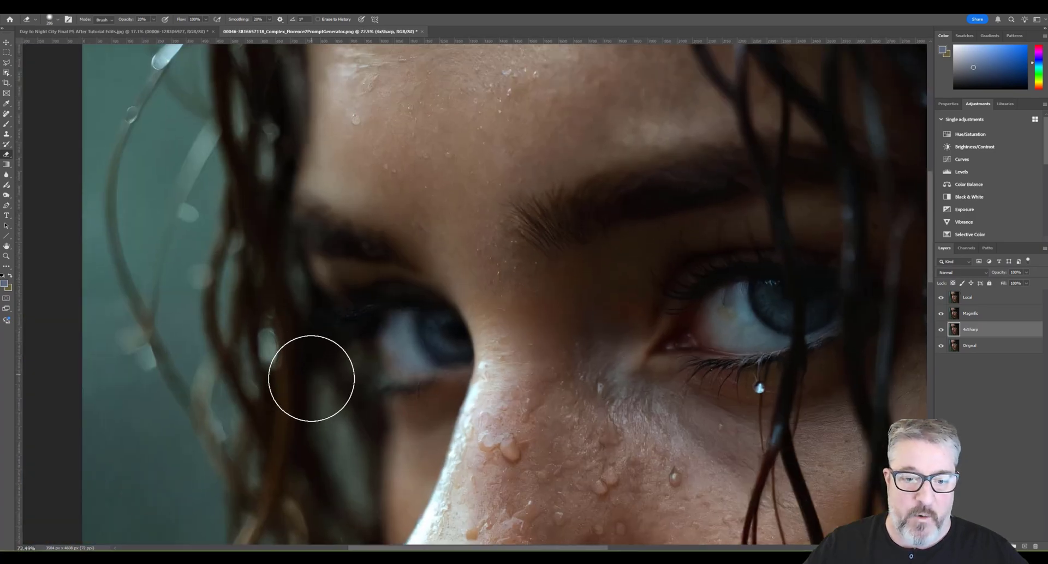
{"action": "scroll", "coordinate": [327, 371], "scroll_direction": "up", "scroll_amount": 4}
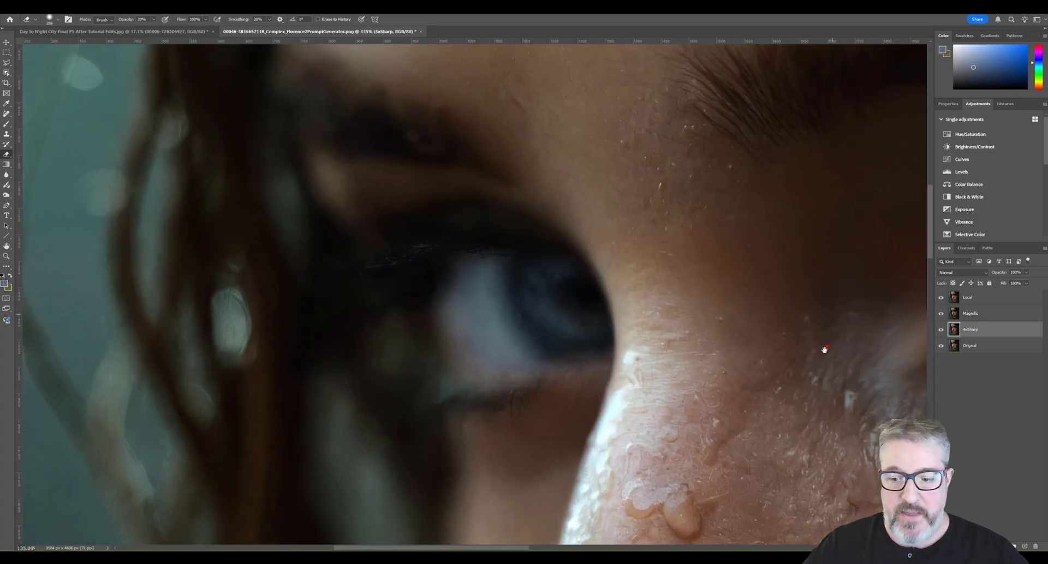
{"action": "mouse_move", "coordinate": [819, 349]}
{"action": "left_mouse_down"}
{"action": "mouse_move", "coordinate": [688, 380]}
{"action": "mouse_move", "coordinate": [693, 391]}
{"action": "mouse_move", "coordinate": [693, 382]}
{"action": "left_mouse_up"}
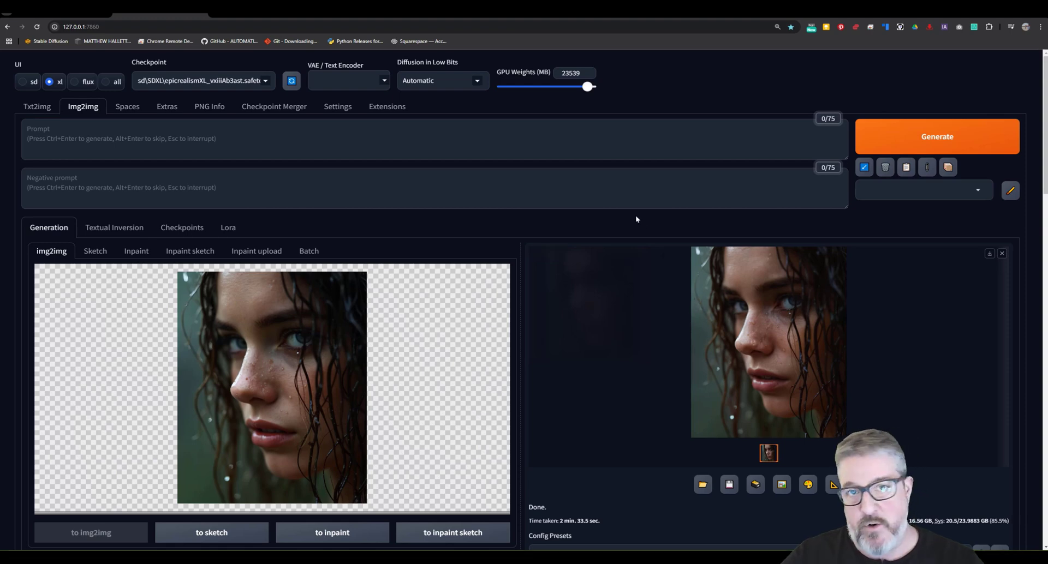
Step: Review the scale 4 resize to 3584x4608, denoising 0.55 and ControlNet Tile weight 0.45
{"action": "scroll", "coordinate": [548, 313], "scroll_direction": "down", "scroll_amount": 1}
{"action": "scroll", "coordinate": [545, 322], "scroll_direction": "down", "scroll_amount": 4}
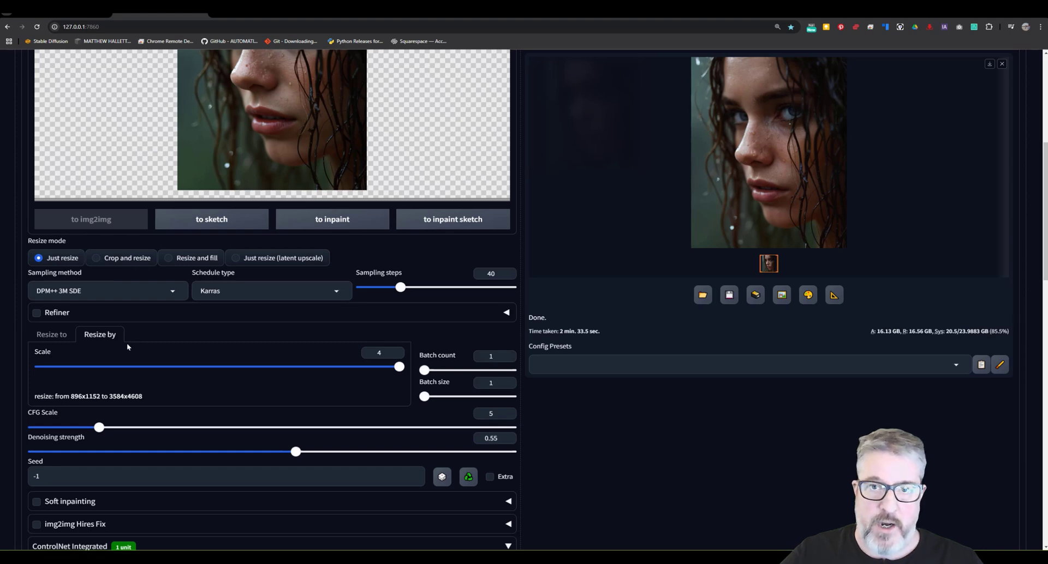
{"action": "scroll", "coordinate": [376, 275], "scroll_direction": "down", "scroll_amount": 1}
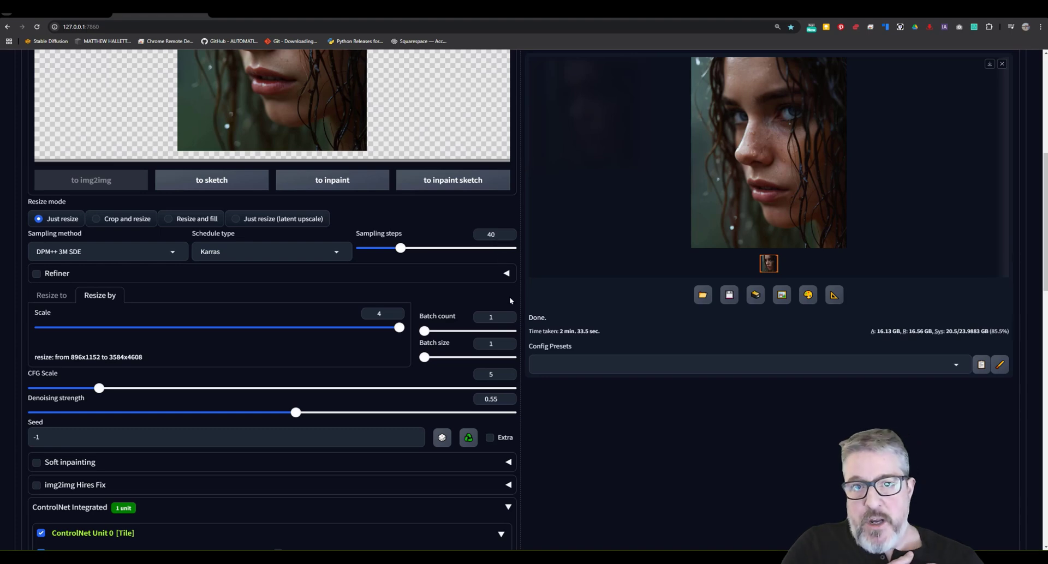
{"action": "scroll", "coordinate": [638, 466], "scroll_direction": "down", "scroll_amount": 4}
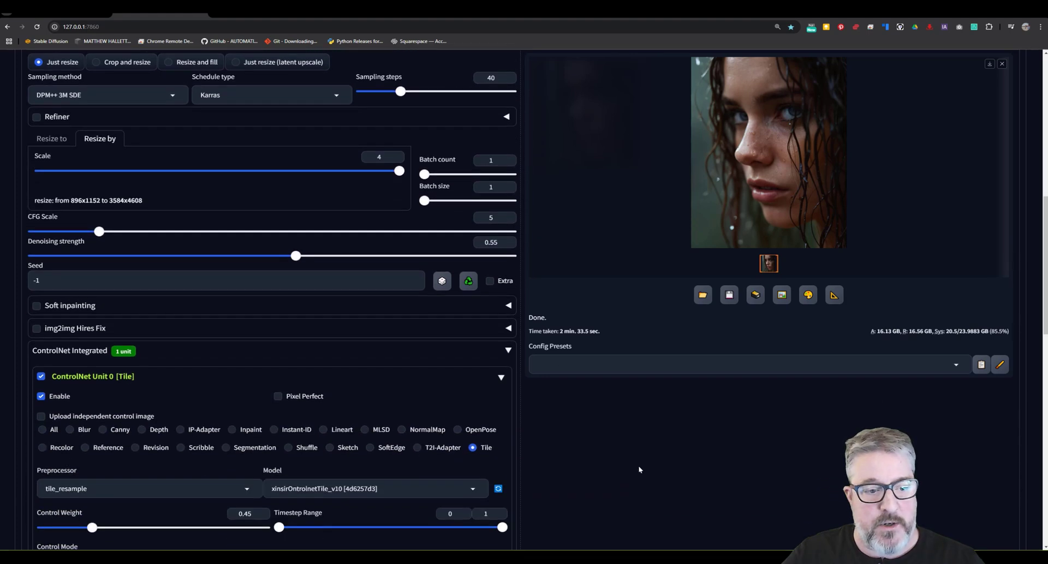
Step: Scroll to the Regional Prompt Upscaler and Detailer v1.3 script with 4x-UltraSharp and Florence-2
{"action": "scroll", "coordinate": [640, 469], "scroll_direction": "down", "scroll_amount": 1}
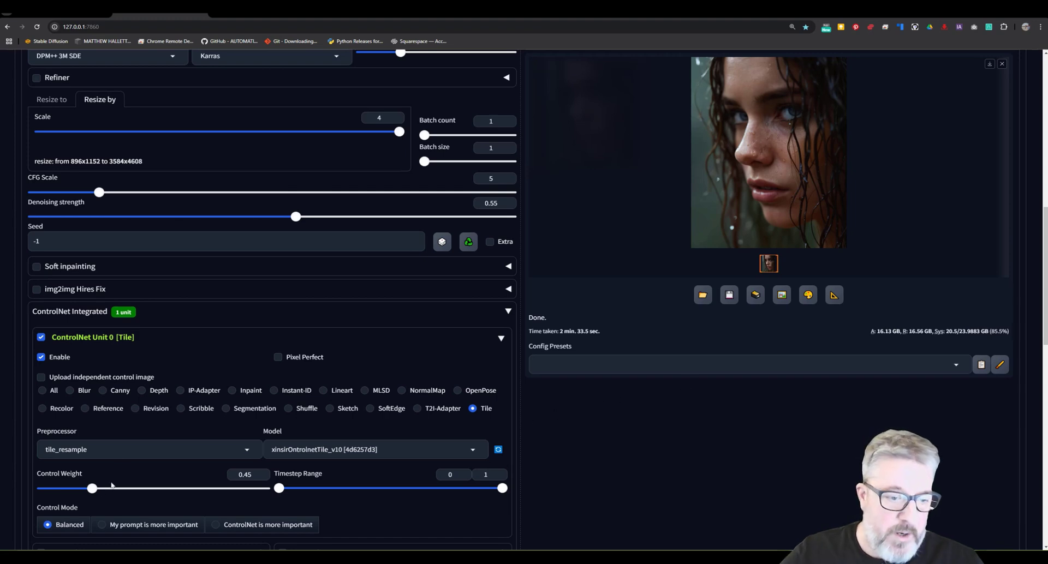
{"action": "scroll", "coordinate": [123, 470], "scroll_direction": "down", "scroll_amount": 10}
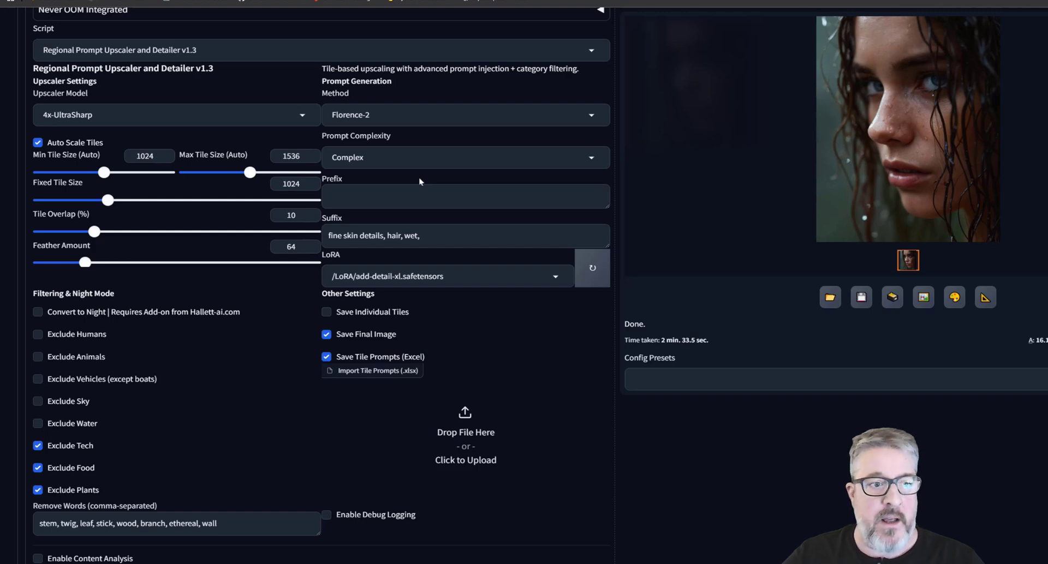
Step: Lower Fixed Tile Size to 960 and keep 4x-UltraSharp as the upscaler model
{"action": "left_click_drag", "start_coordinate": [69, 199], "coordinate": [56, 200]}
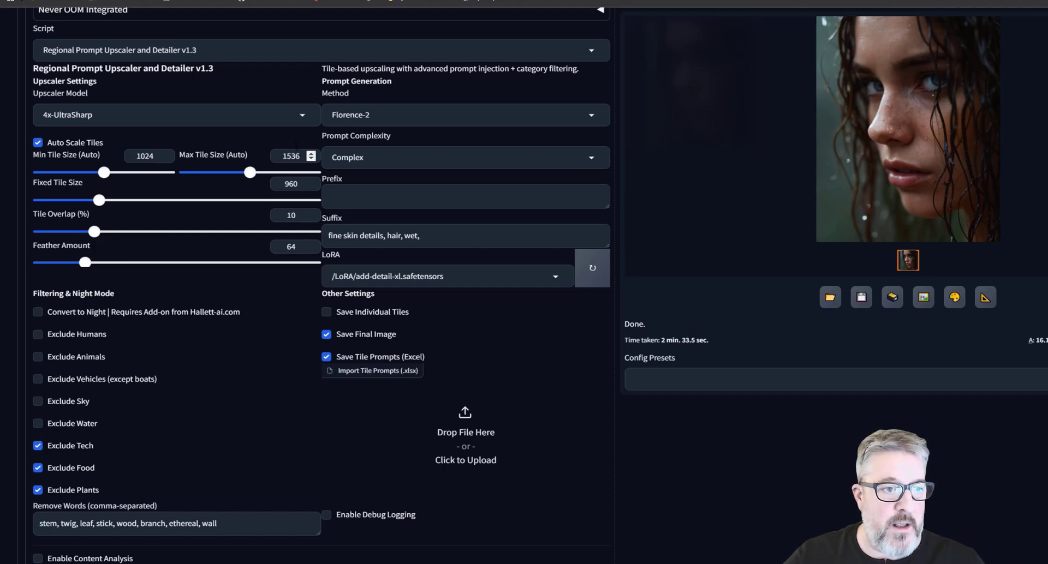
{"action": "left_click", "coordinate": [67, 111]}
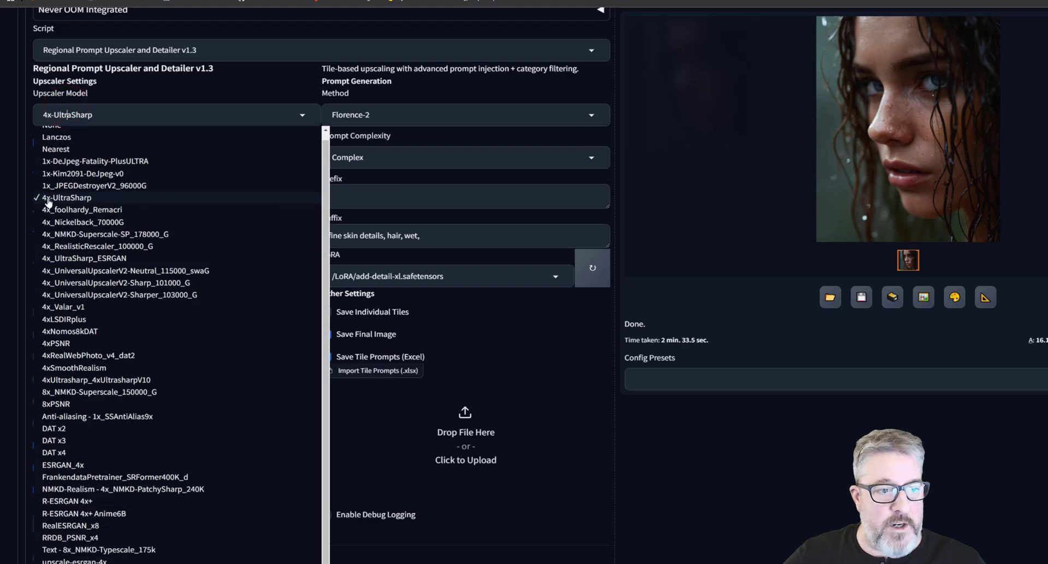
{"action": "left_click", "coordinate": [78, 200]}
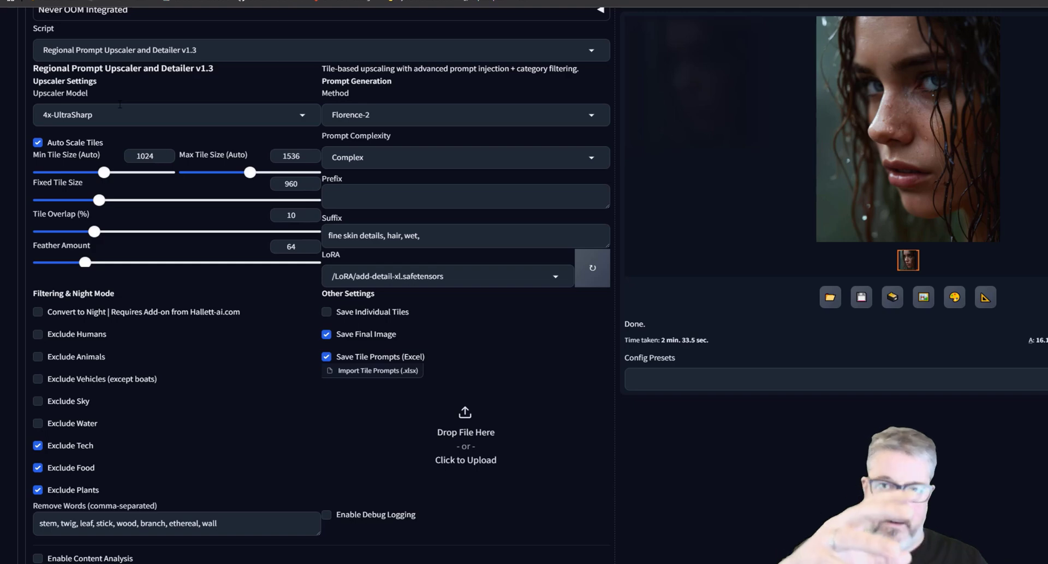
Step: Keep Florence-2 as the prompt method and check the Prompt Complexity options
{"action": "scroll", "coordinate": [120, 104], "scroll_direction": "up", "scroll_amount": 2}
{"action": "left_click", "coordinate": [368, 206]}
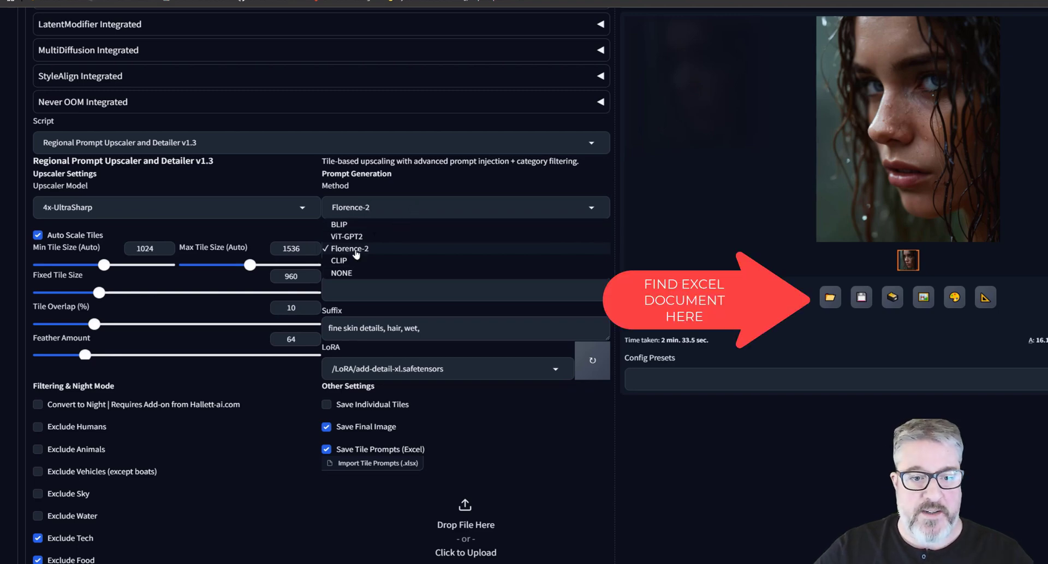
{"action": "left_click", "coordinate": [876, 460]}
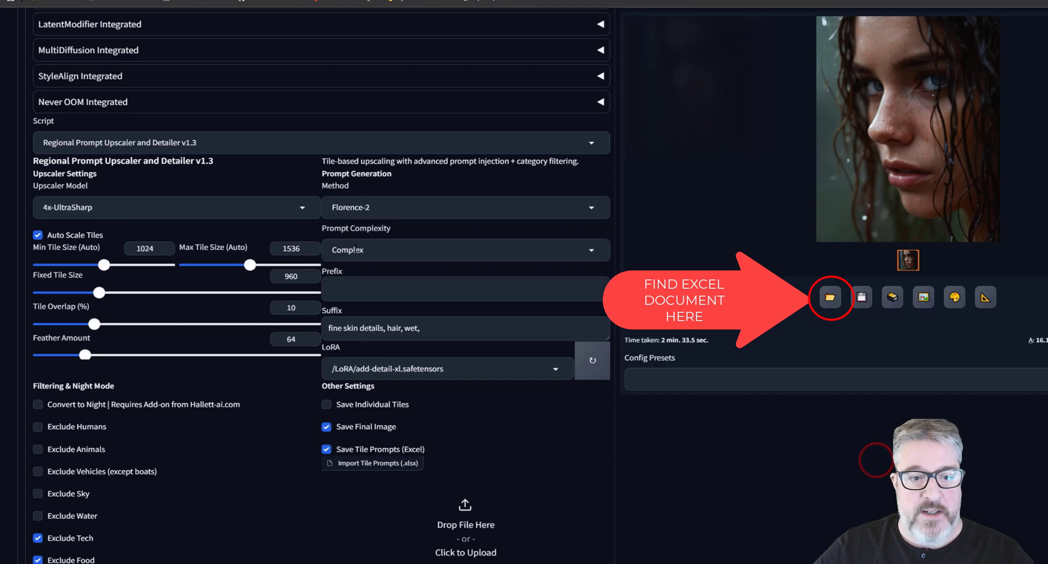
{"action": "left_click", "coordinate": [347, 250]}
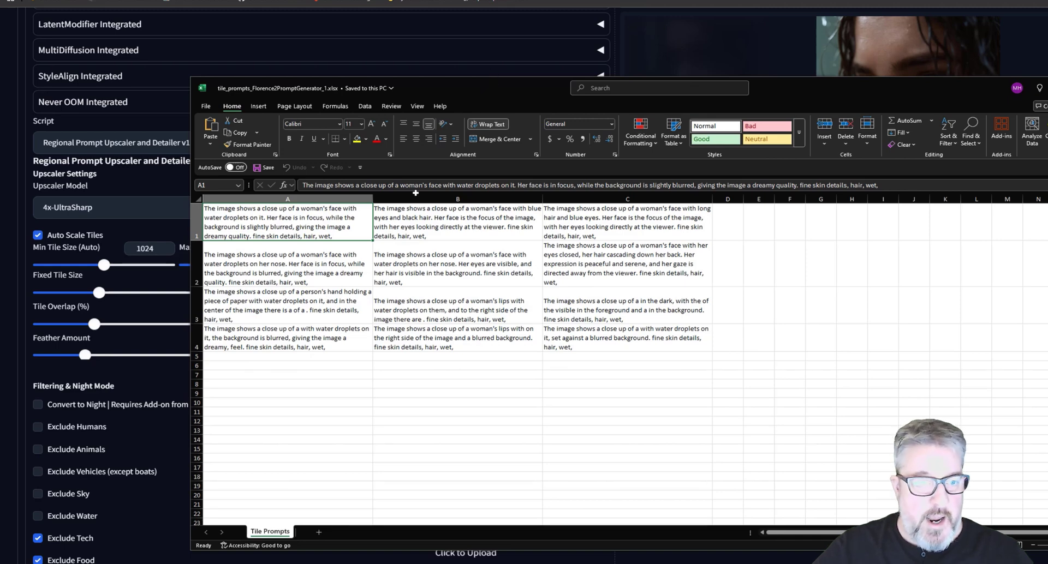
Step: Read the Florence-2 tile prompts in cells B1, C1, C2, B2, C3, C4 and B4
{"action": "left_click", "coordinate": [401, 211]}
{"action": "left_click", "coordinate": [632, 226]}
{"action": "left_click", "coordinate": [659, 272]}
{"action": "left_click", "coordinate": [493, 266]}
{"action": "left_click", "coordinate": [627, 307]}
{"action": "left_click", "coordinate": [626, 348]}
{"action": "left_click", "coordinate": [479, 276]}
{"action": "left_click", "coordinate": [476, 340]}
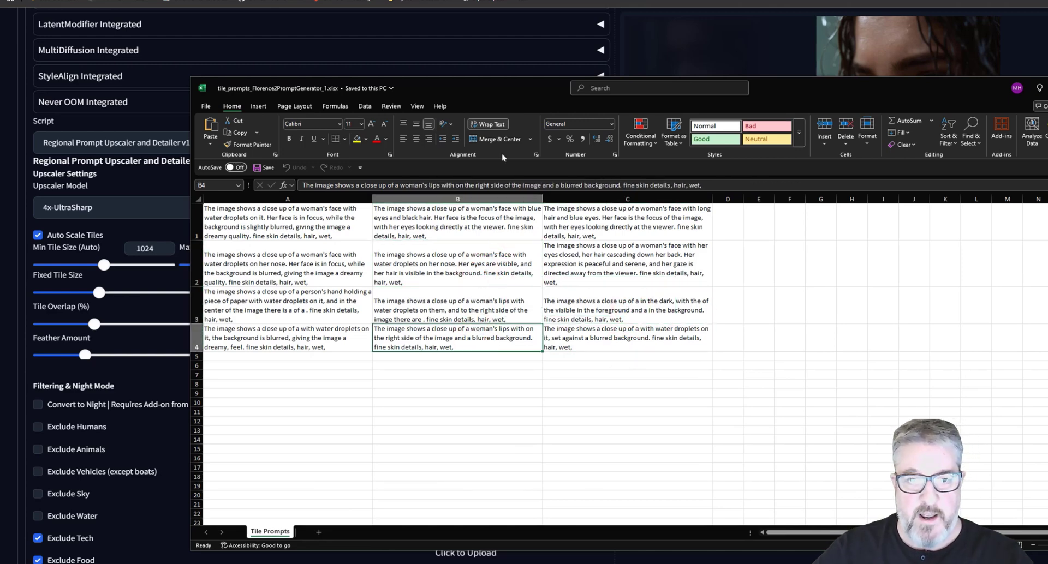
{"action": "left_click_drag", "start_coordinate": [516, 73], "coordinate": [519, 78]}
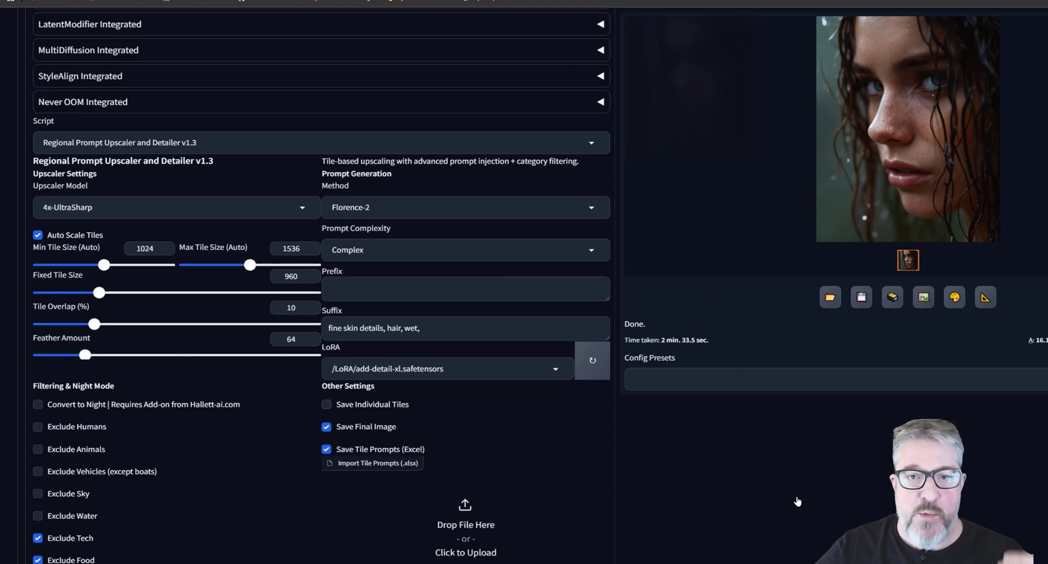
Step: Bring the tile_prompts_Florence2PromptGenerator_1.xlsx spreadsheet back over the Filtering & Night Mode settings
{"action": "scroll", "coordinate": [797, 497], "scroll_direction": "down", "scroll_amount": 2}
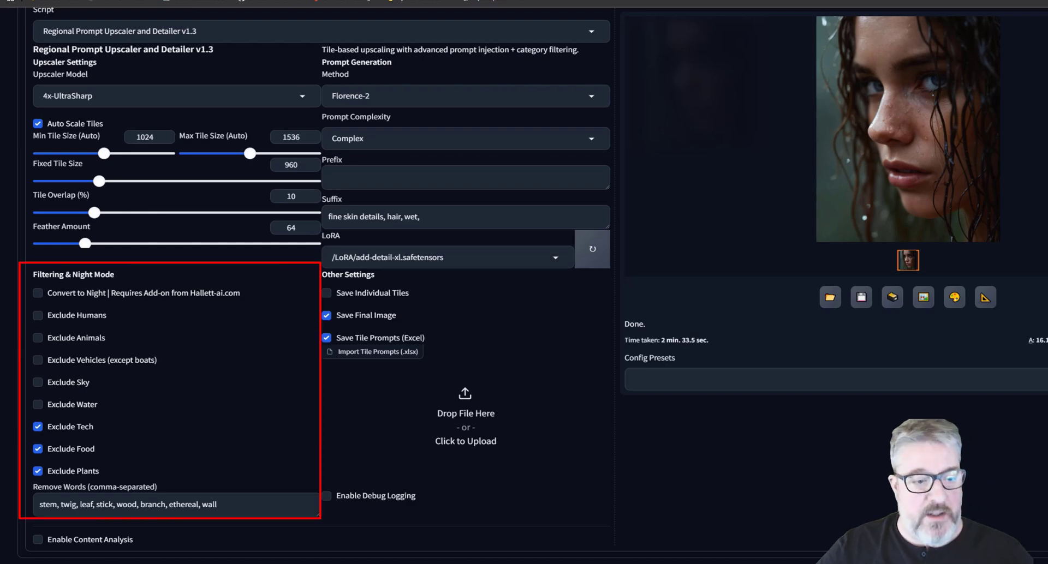
{"action": "key", "text": "alt+Tab"}
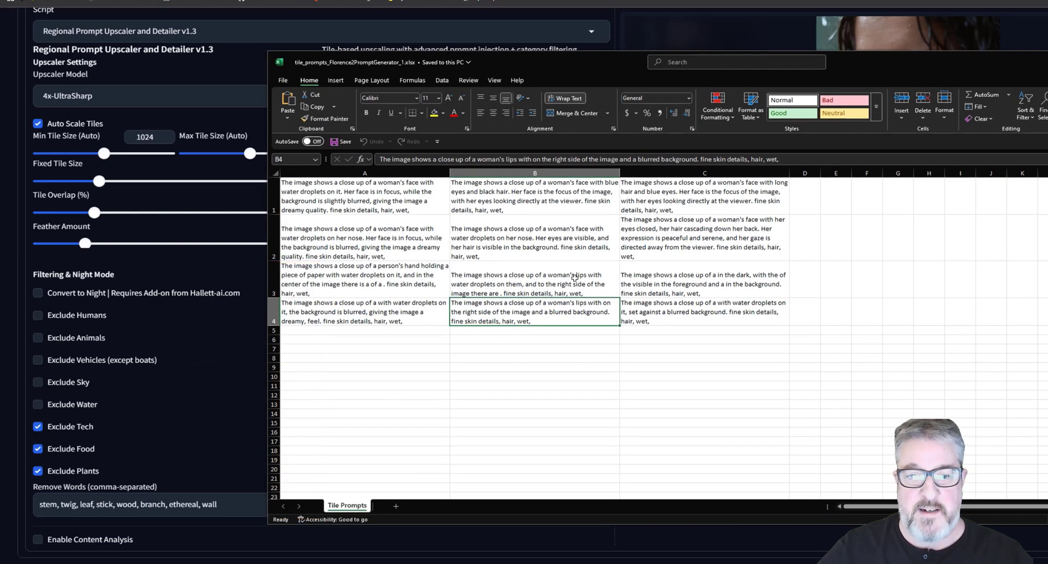
Step: Return from Excel to Forge's Regional Prompt Upscaler settings
{"action": "left_click", "coordinate": [595, 45]}
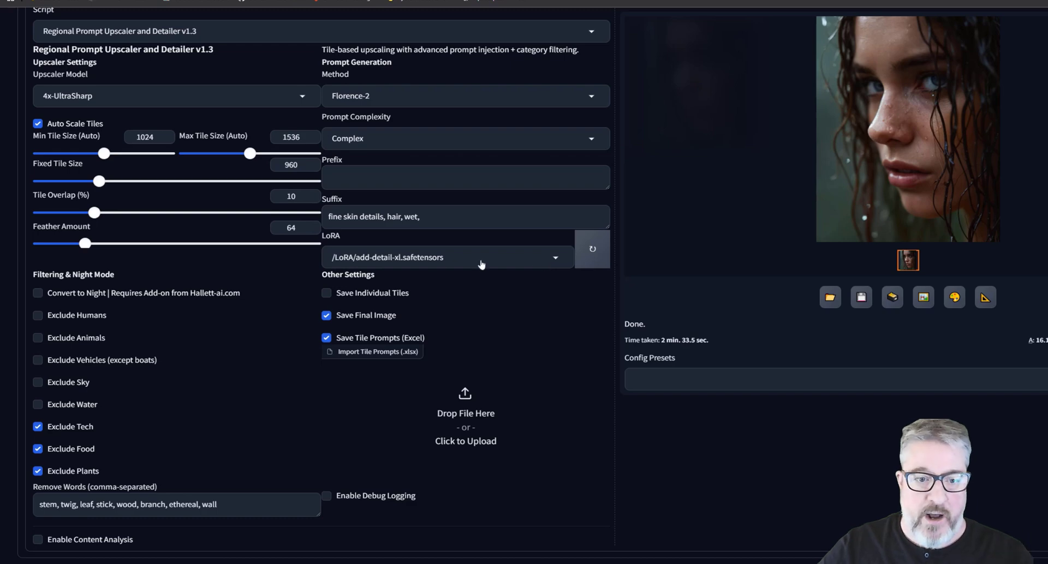
Step: Pick /LoRA/flux_detailer.safetensors as the script LoRA, copy its prefix tag, and return to the spreadsheet
{"action": "left_click", "coordinate": [361, 258]}
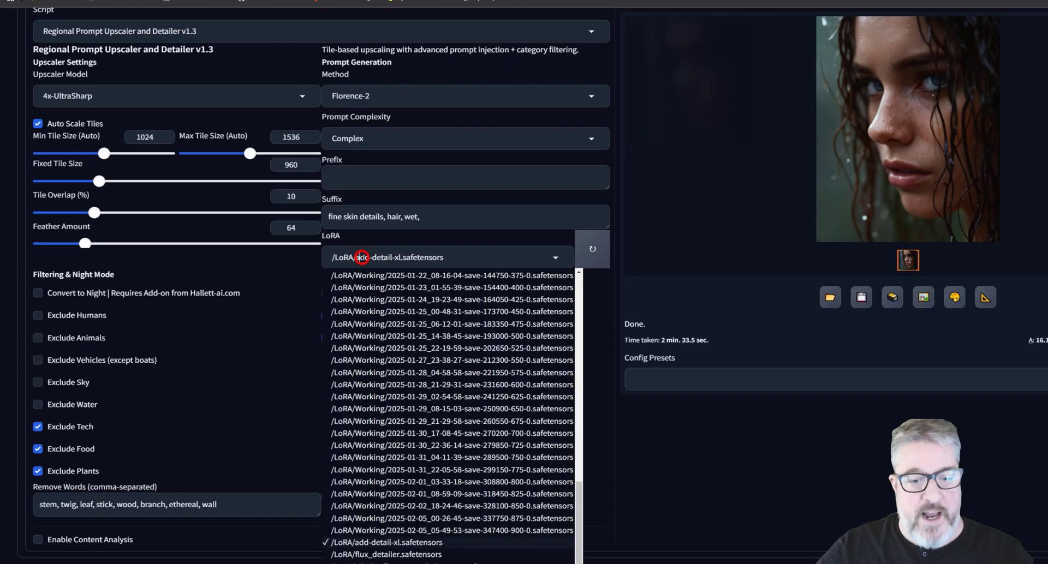
{"action": "left_click", "coordinate": [370, 554]}
{"action": "left_click", "coordinate": [394, 252]}
{"action": "key", "text": "Down"}
{"action": "key", "text": "Return"}
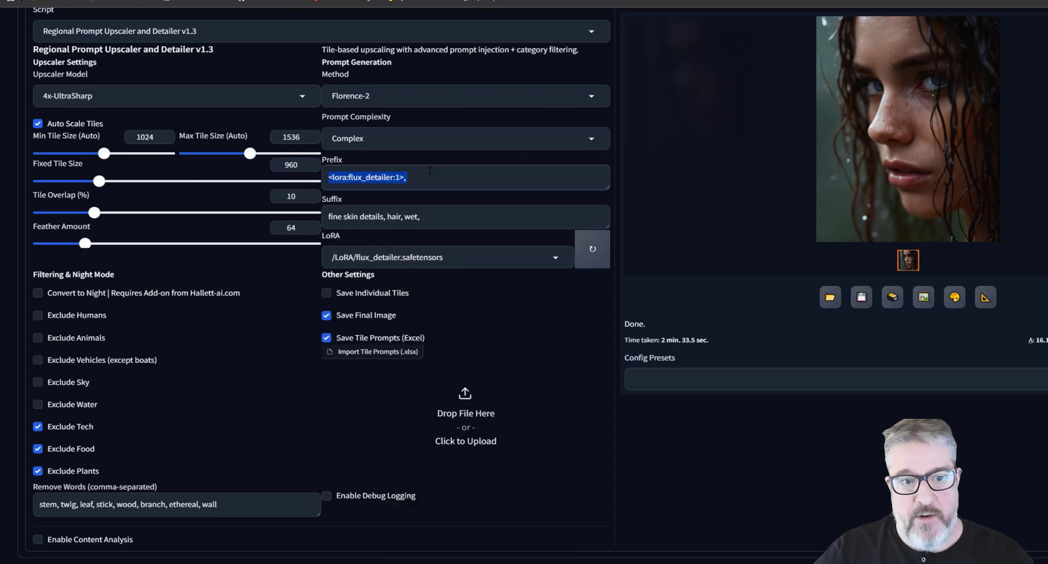
{"action": "left_click", "coordinate": [430, 162]}
{"action": "key", "text": "alt+Tab"}
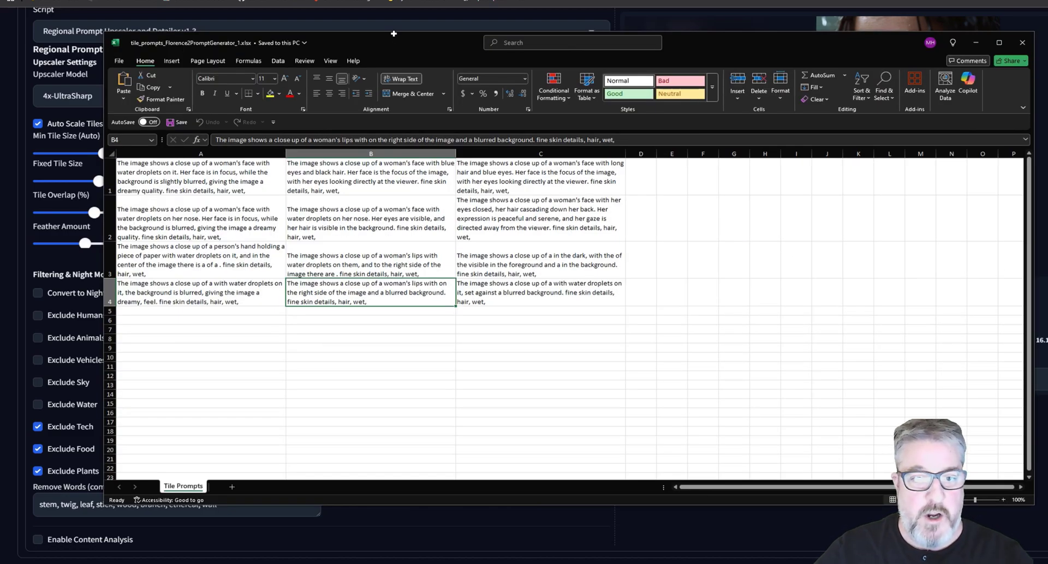
Step: Edit the tile prompt in cell B3, then go back to Forge's script settings
{"action": "double_click", "coordinate": [327, 254]}
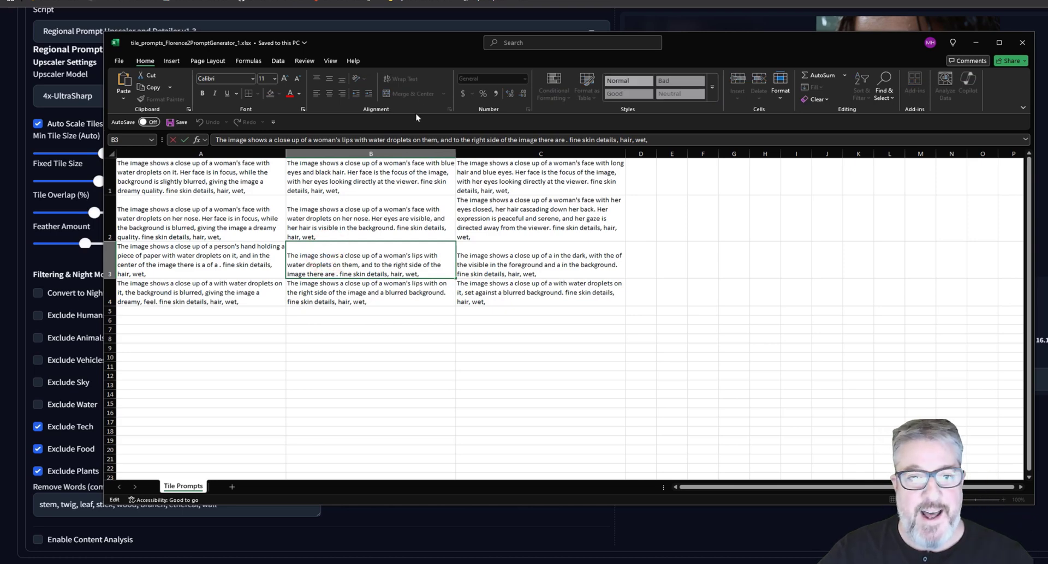
{"action": "left_click", "coordinate": [437, 7]}
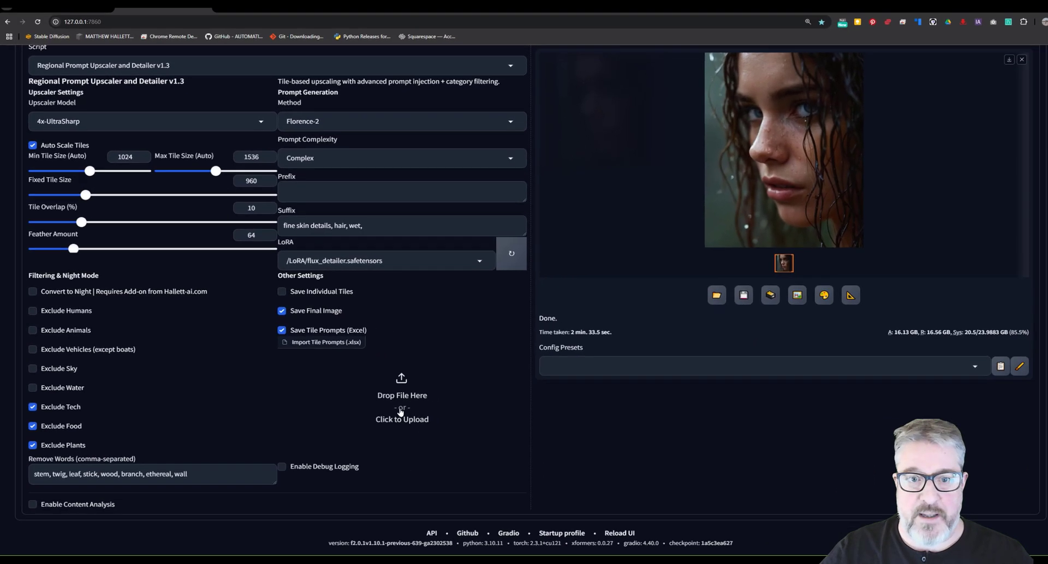
Step: Launch the img2img generation of the wet-haired portrait with the Regional Prompt Upscaler settings
{"action": "scroll", "coordinate": [837, 479], "scroll_direction": "up", "scroll_amount": 1}
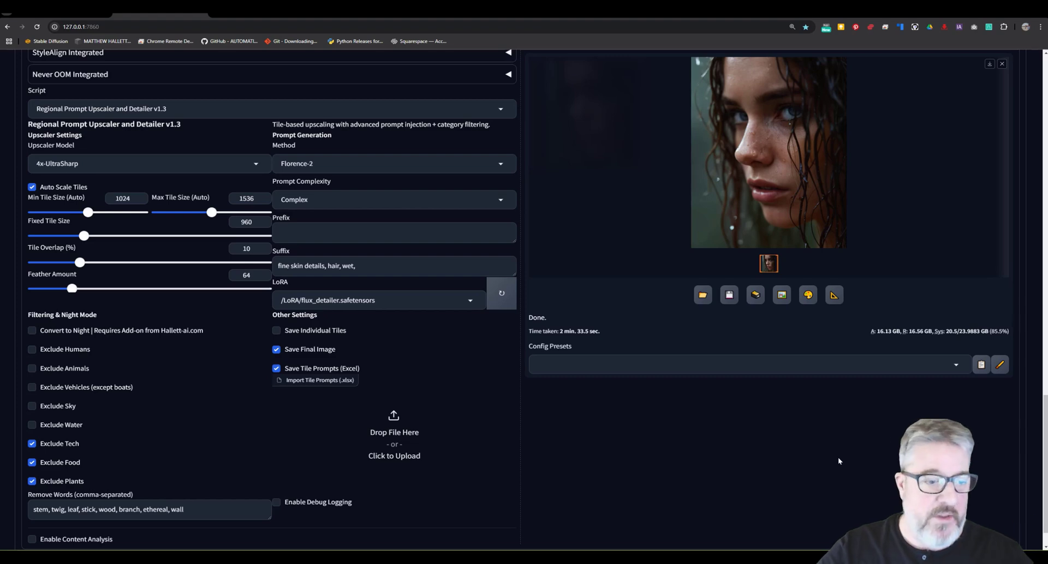
{"action": "scroll", "coordinate": [839, 461], "scroll_direction": "up", "scroll_amount": 5}
{"action": "scroll", "coordinate": [839, 461], "scroll_direction": "up", "scroll_amount": 10}
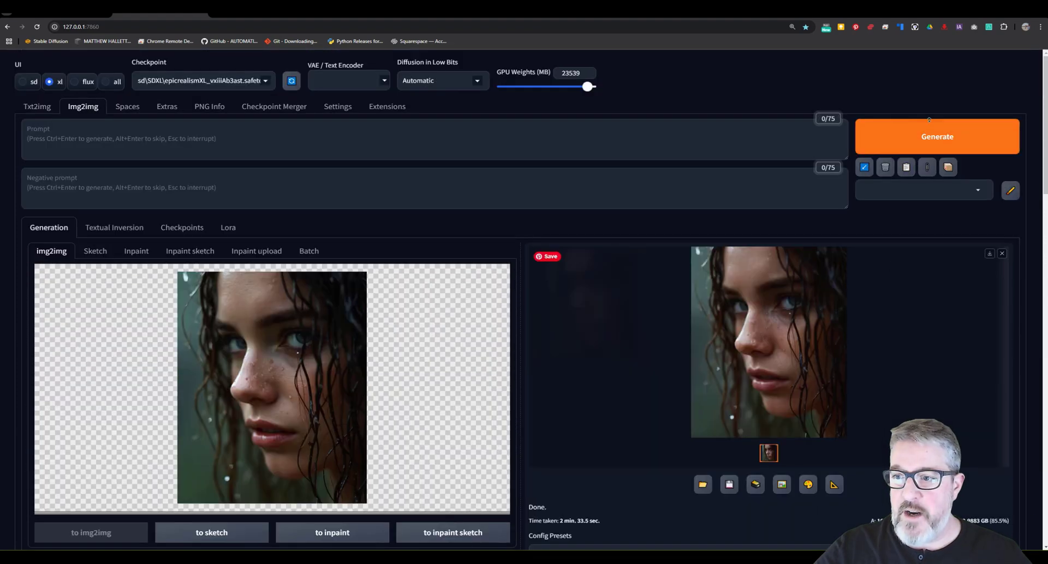
{"action": "left_click", "coordinate": [930, 124]}
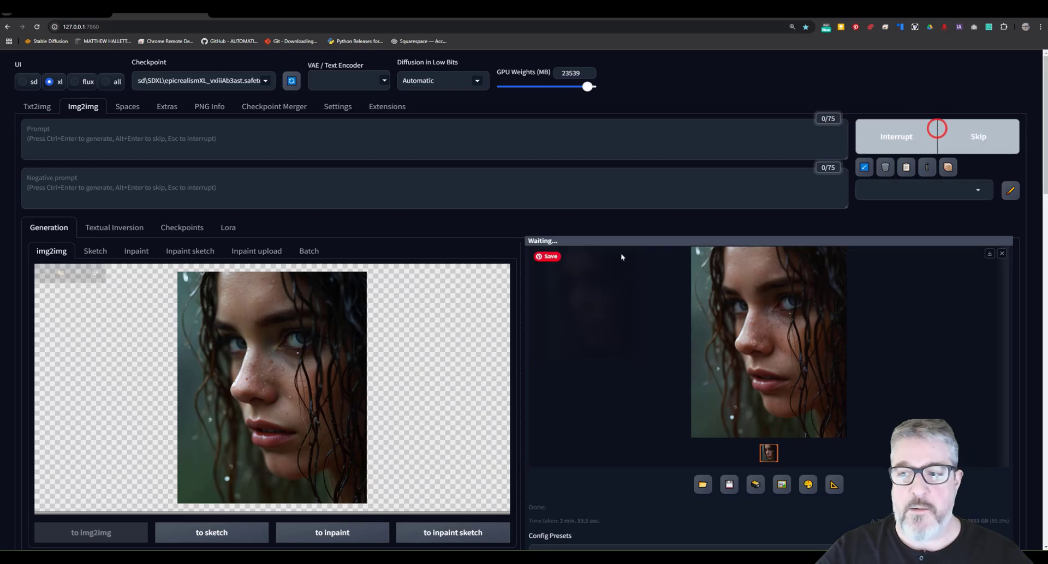